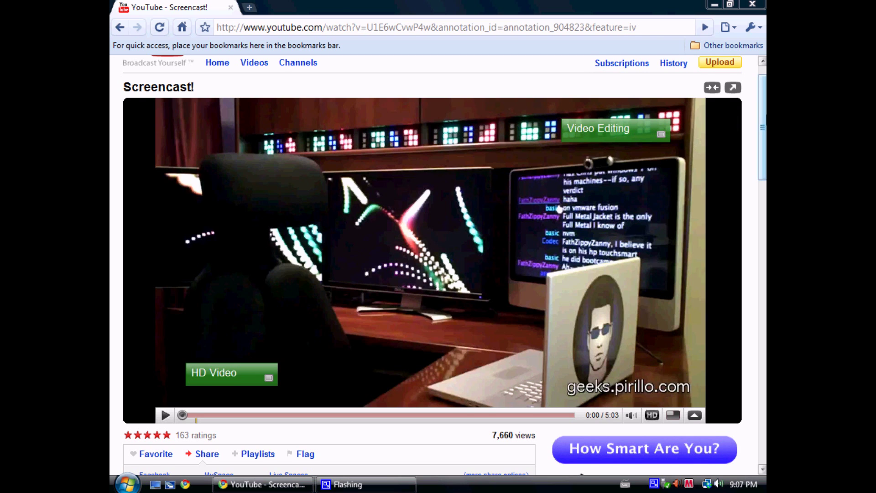
pyautogui.scroll(-1, 320, 335)
# Step: Copy the 'Screencast!' video's web address from Chrome, then minimize the browser
pyautogui.click(165, 403)
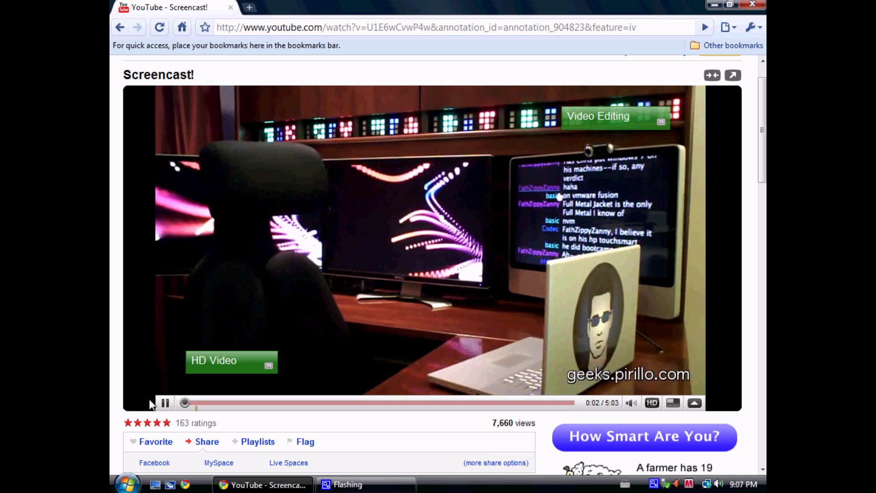
pyautogui.click(164, 403)
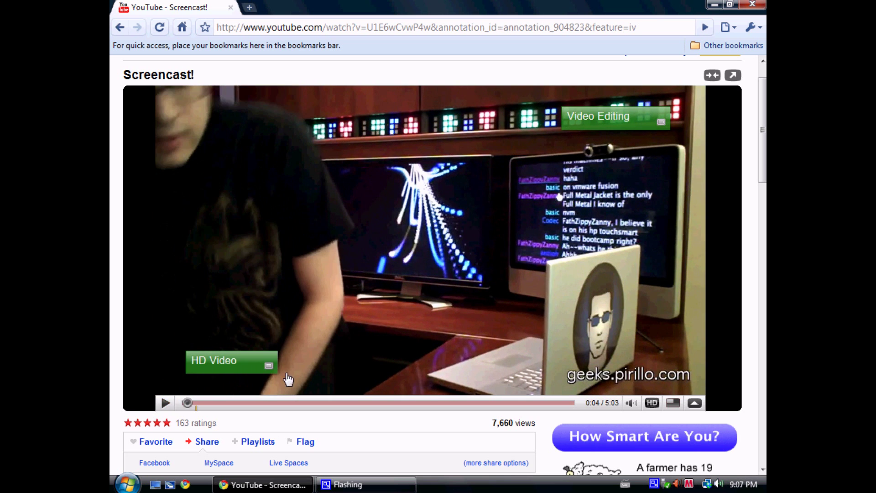
pyautogui.scroll(-3, 650, 360)
pyautogui.scroll(-2, 649, 361)
pyautogui.scroll(-1, 648, 361)
pyautogui.click(649, 357)
pyautogui.rightClick(649, 359)
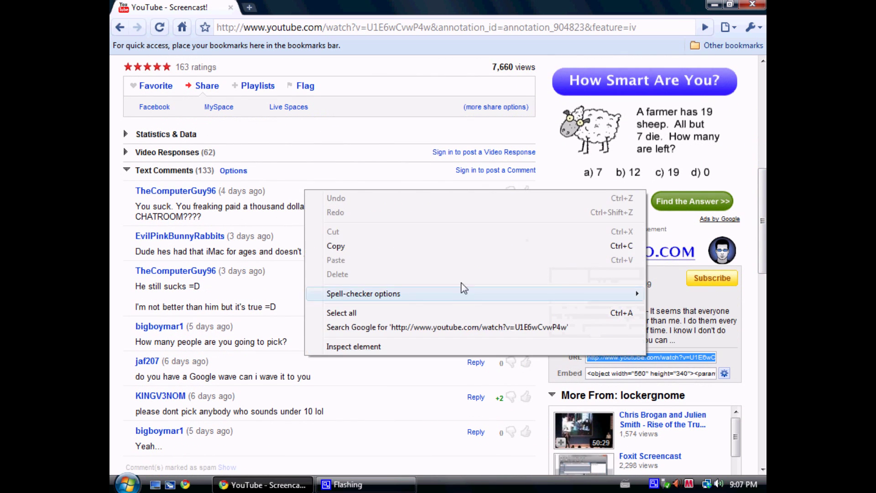
pyautogui.click(377, 244)
pyautogui.click(272, 481)
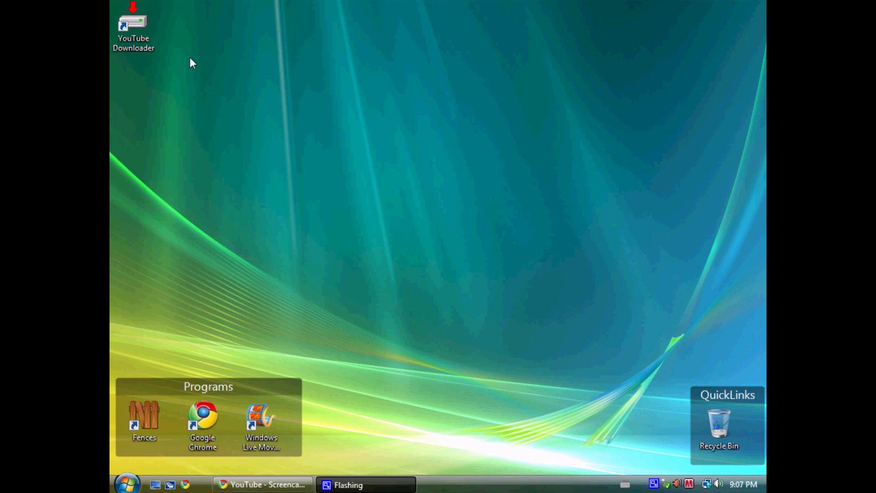
# Step: Launch YouTube Downloader, paste the Screencast URL as the video source and start the download
pyautogui.doubleClick(132, 24)
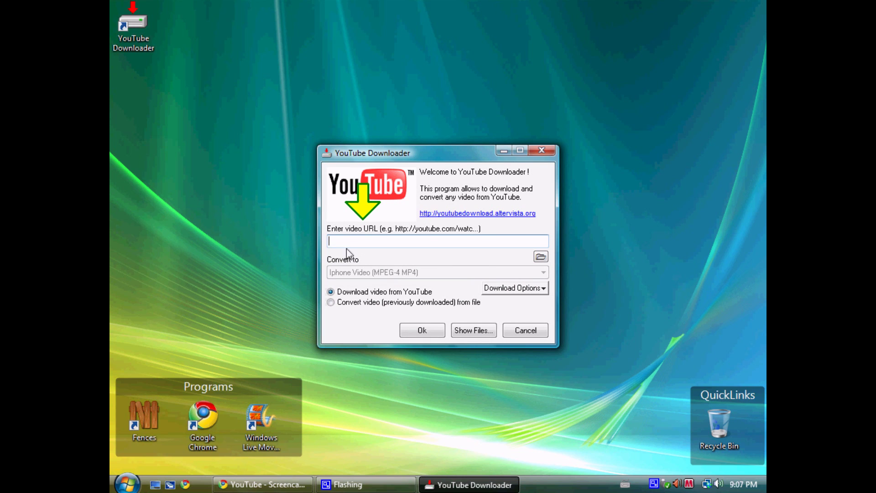
pyautogui.hotkey('ctrl', 'v')
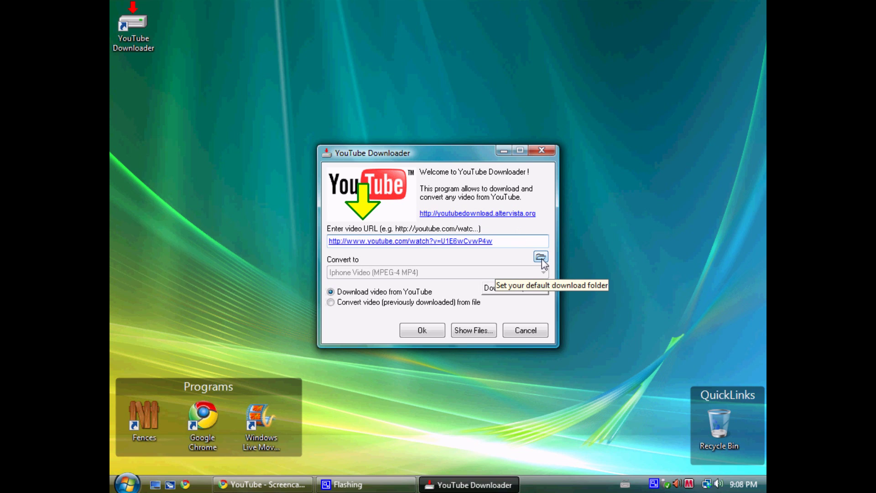
pyautogui.click(421, 331)
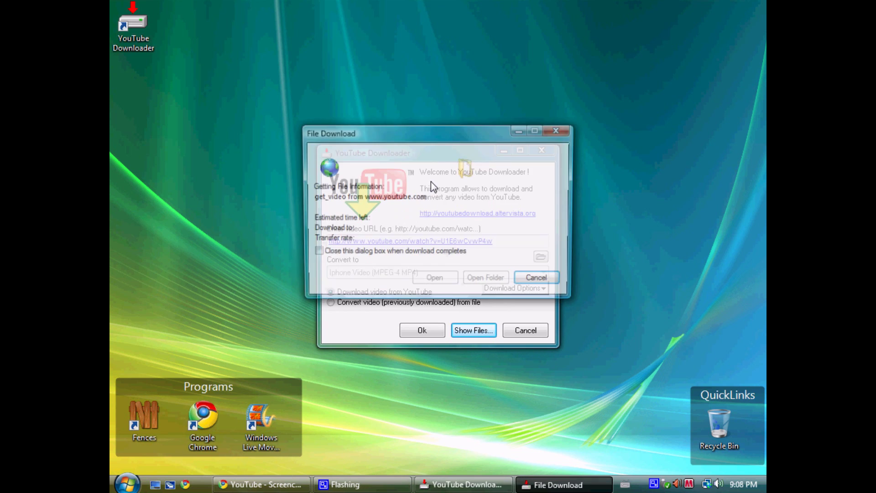
# Step: Save the downloaded Screencast video to the Desktop as an MPEG-4 file
pyautogui.click(318, 207)
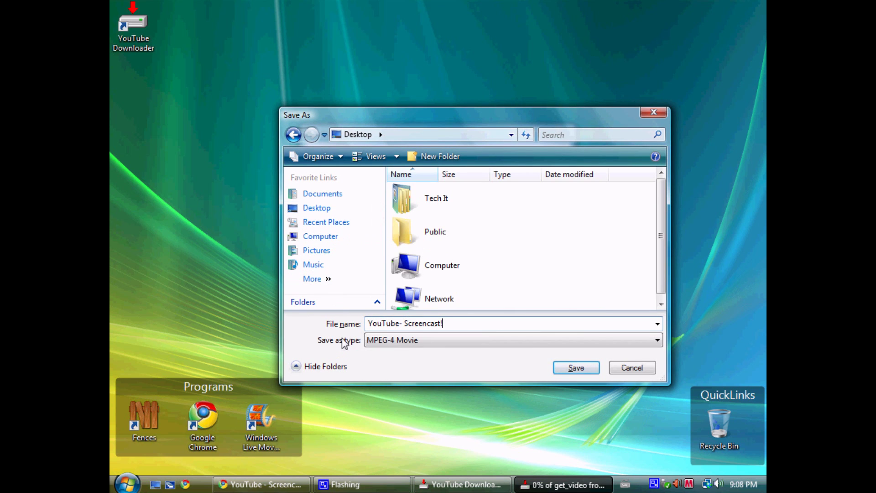
pyautogui.click(570, 369)
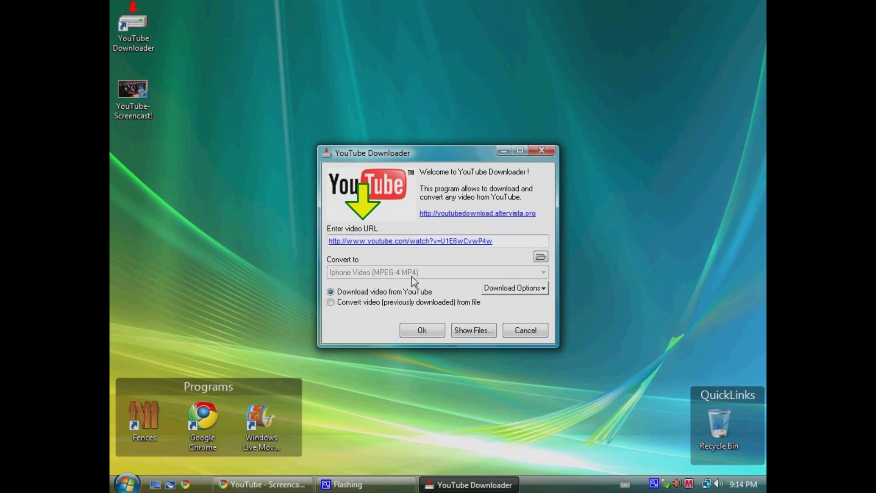
# Step: Switch to converting a previously downloaded file with iPhone Video as the output format
pyautogui.click(330, 302)
pyautogui.click(436, 275)
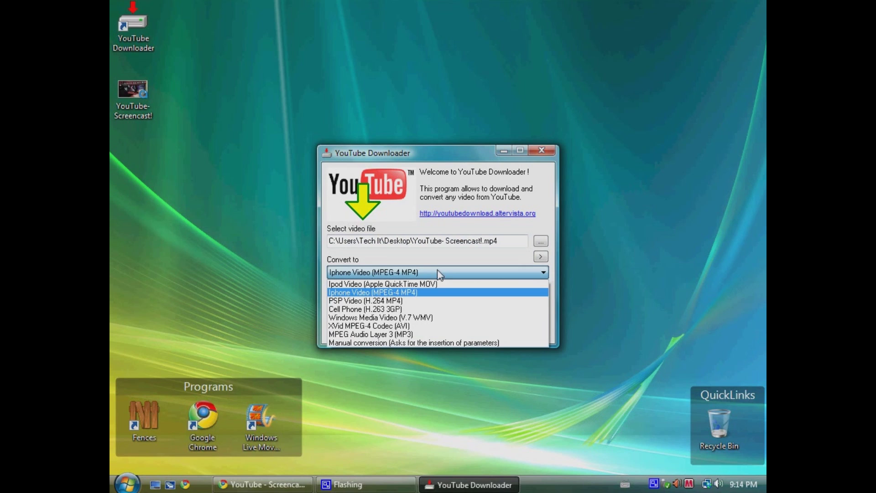
pyautogui.click(396, 294)
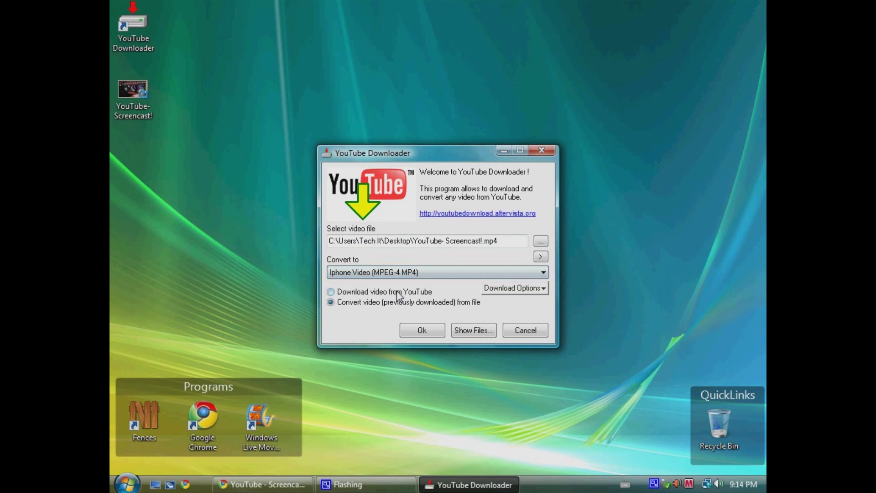
pyautogui.click(541, 241)
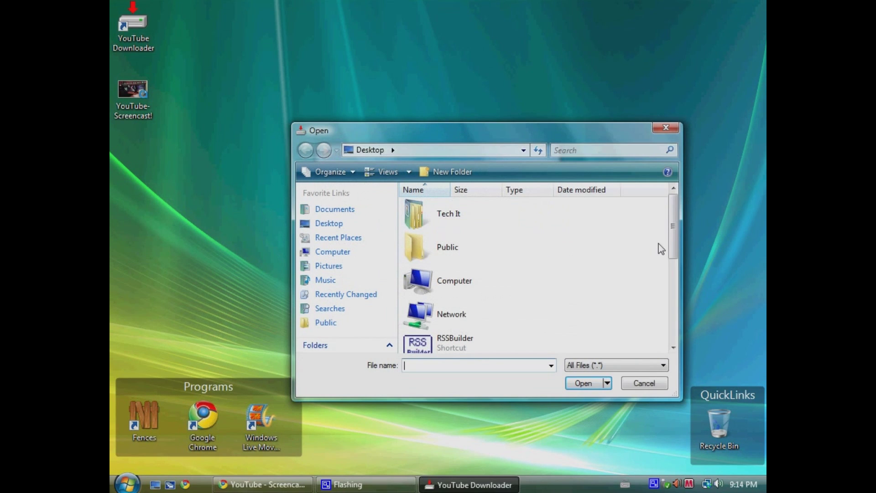
pyautogui.moveTo(674, 234); pyautogui.dragTo(680, 332)
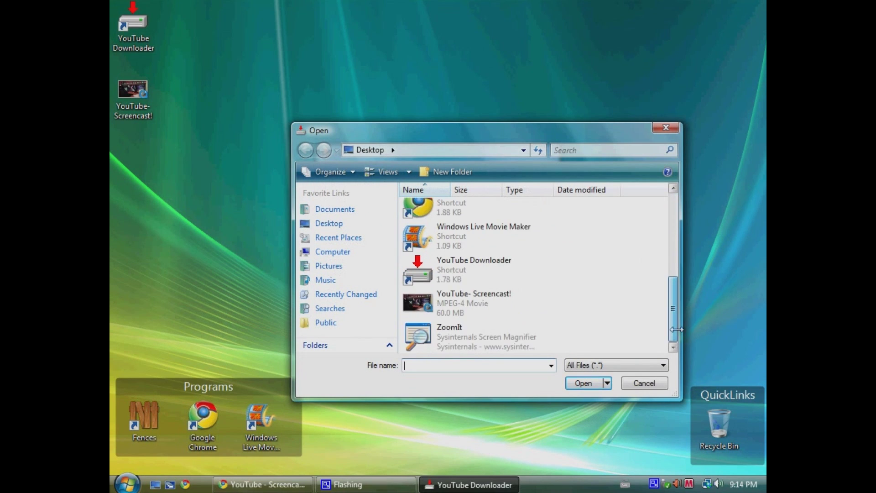
# Step: Choose the 'YouTube- Screencast!' file on the desktop as the video to convert
pyautogui.click(479, 307)
pyautogui.click(592, 382)
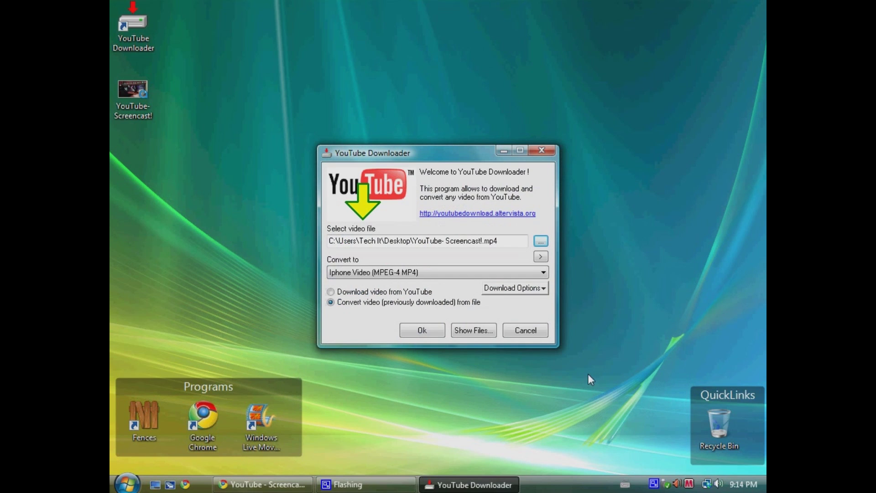
pyautogui.click(422, 331)
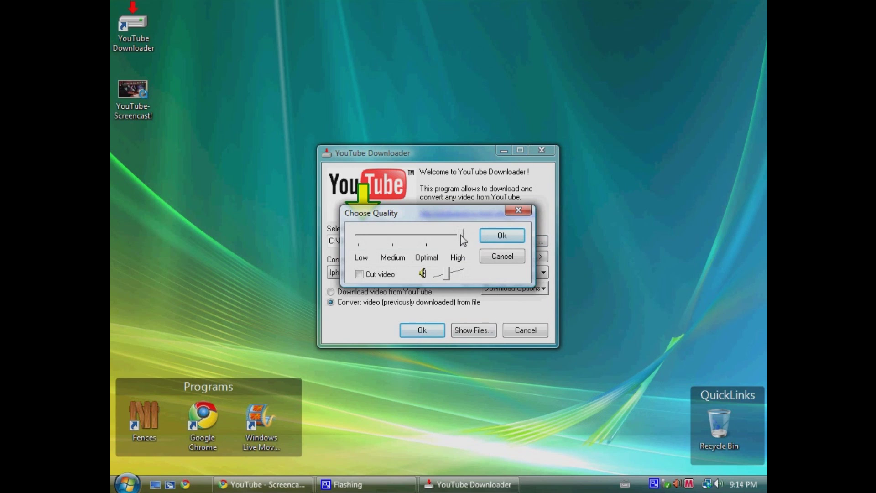
# Step: Set the conversion quality to High and begin converting to iPhone video
pyautogui.moveTo(460, 234)
pyautogui.mouseDown()
pyautogui.moveTo(366, 240)
pyautogui.moveTo(467, 237)
pyautogui.mouseUp()
pyautogui.click(502, 235)
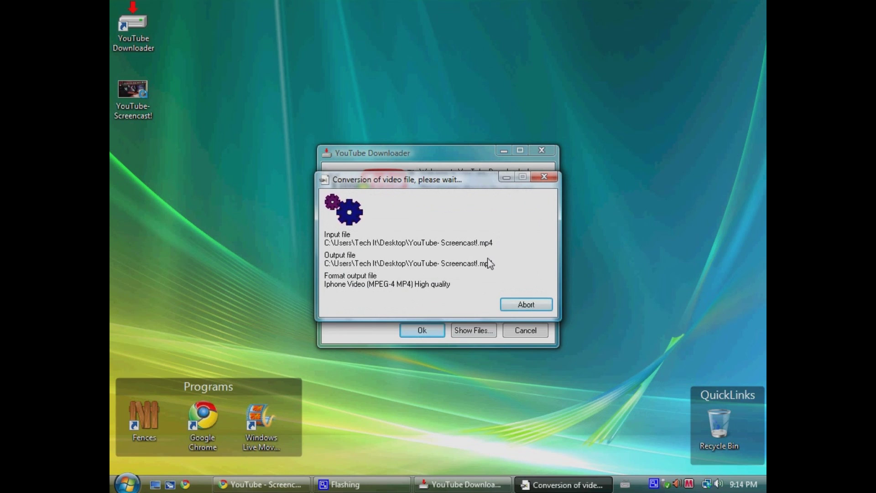